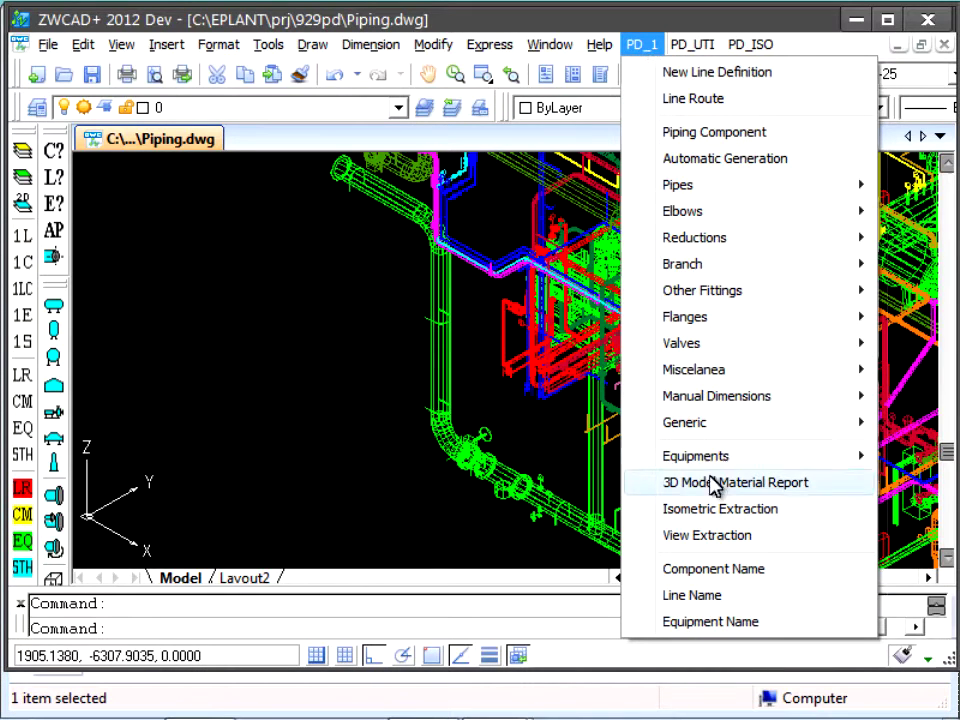
# - Open Isometric Extraction and review the material take-off settings for whole isometric and spools, plus the automatic dimensioning settings
pyautogui.click(709, 510)
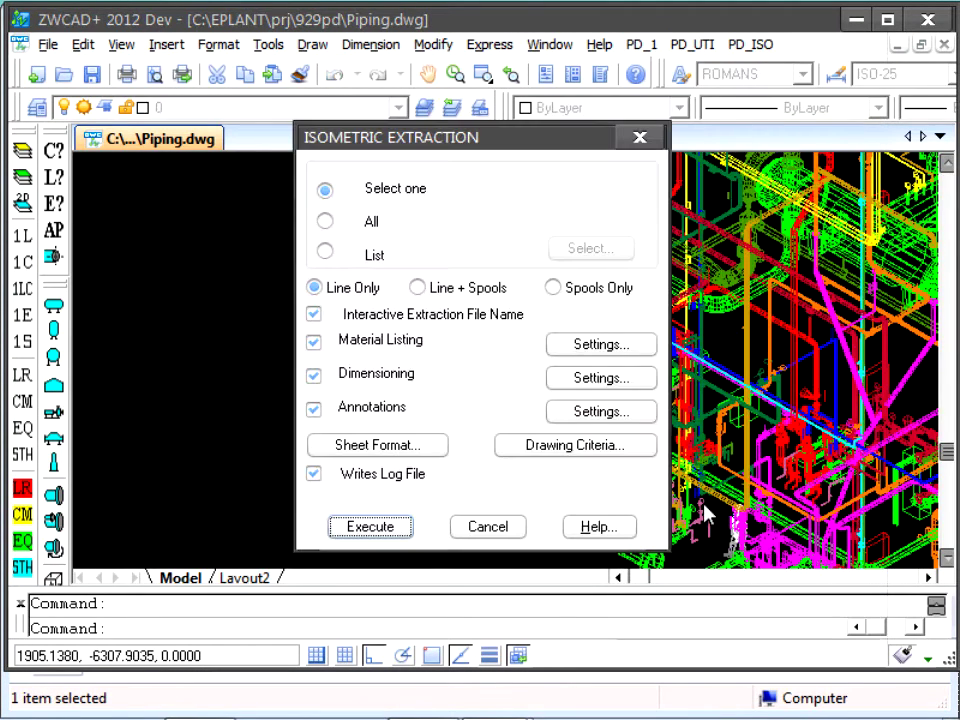
pyautogui.click(600, 347)
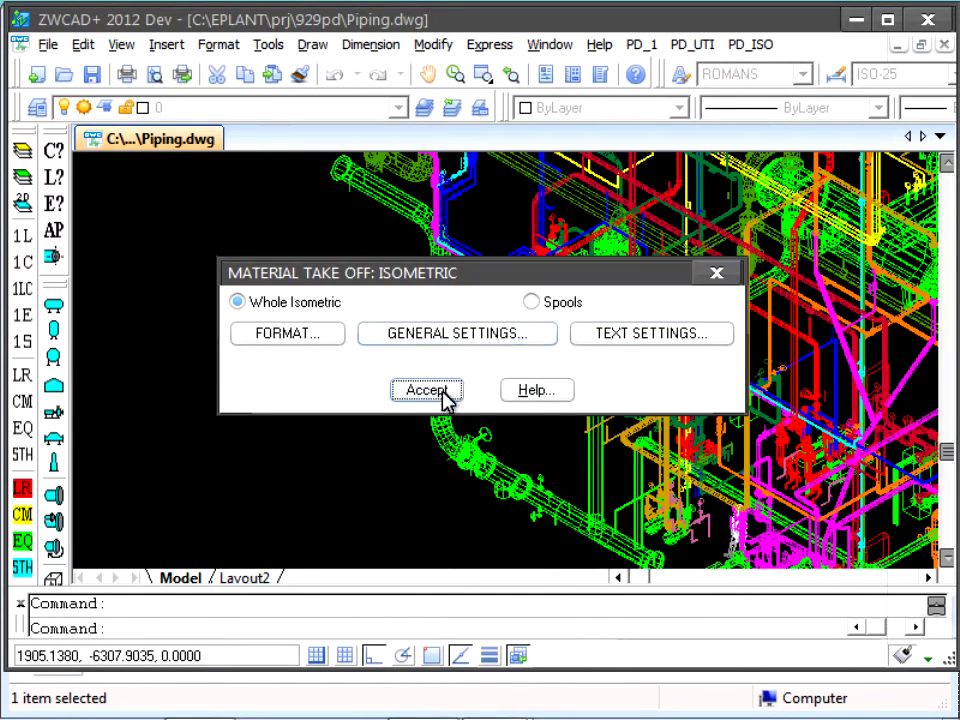
pyautogui.click(531, 302)
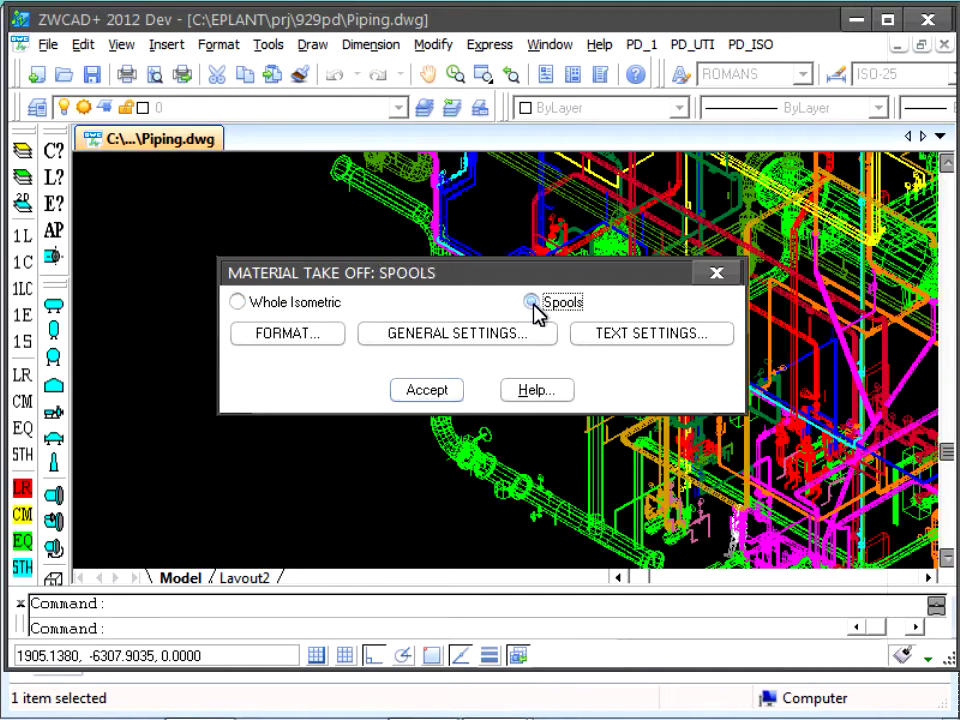
pyautogui.click(237, 302)
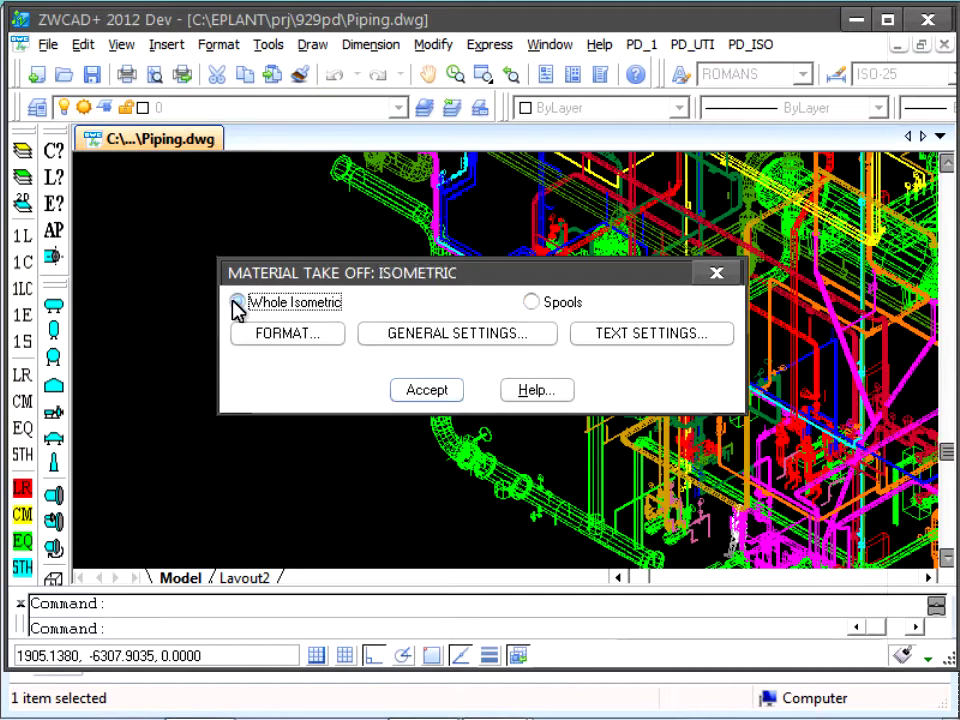
pyautogui.click(430, 391)
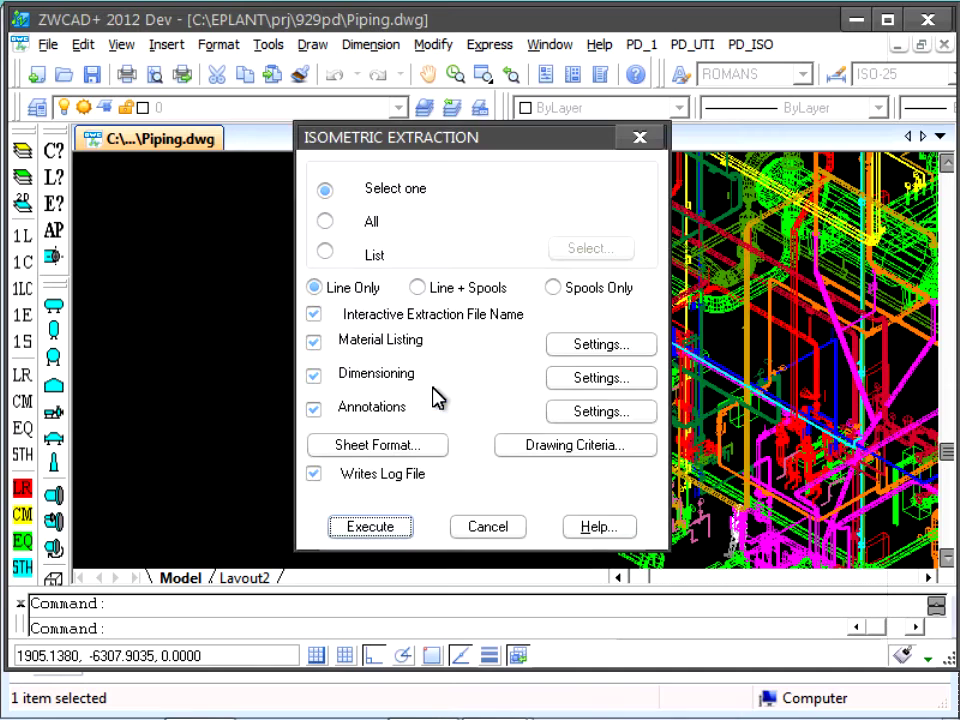
pyautogui.click(566, 380)
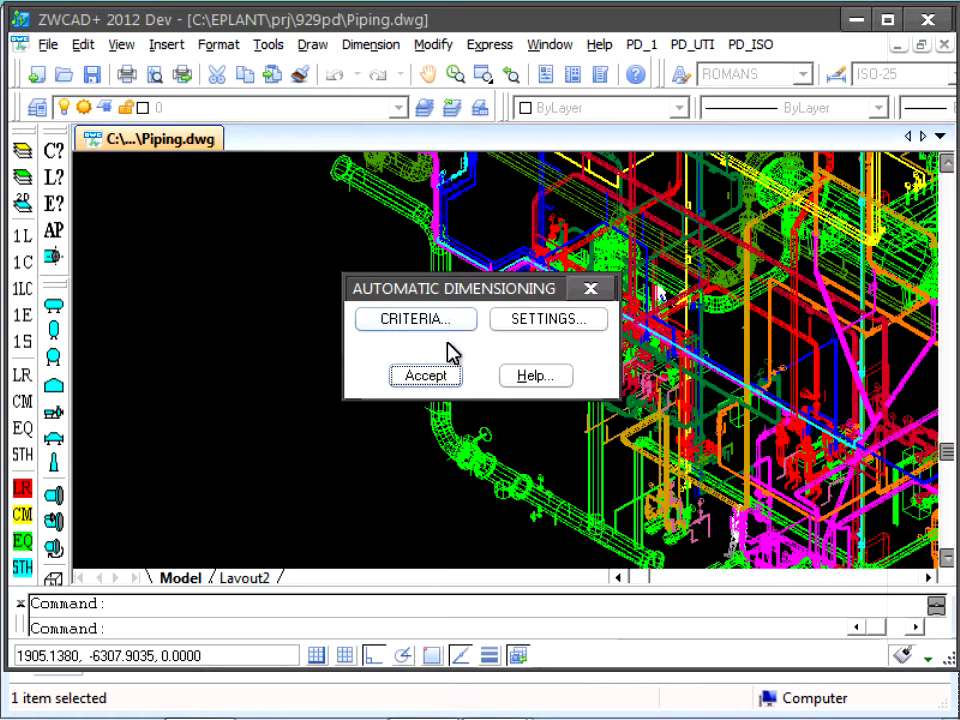
pyautogui.click(442, 374)
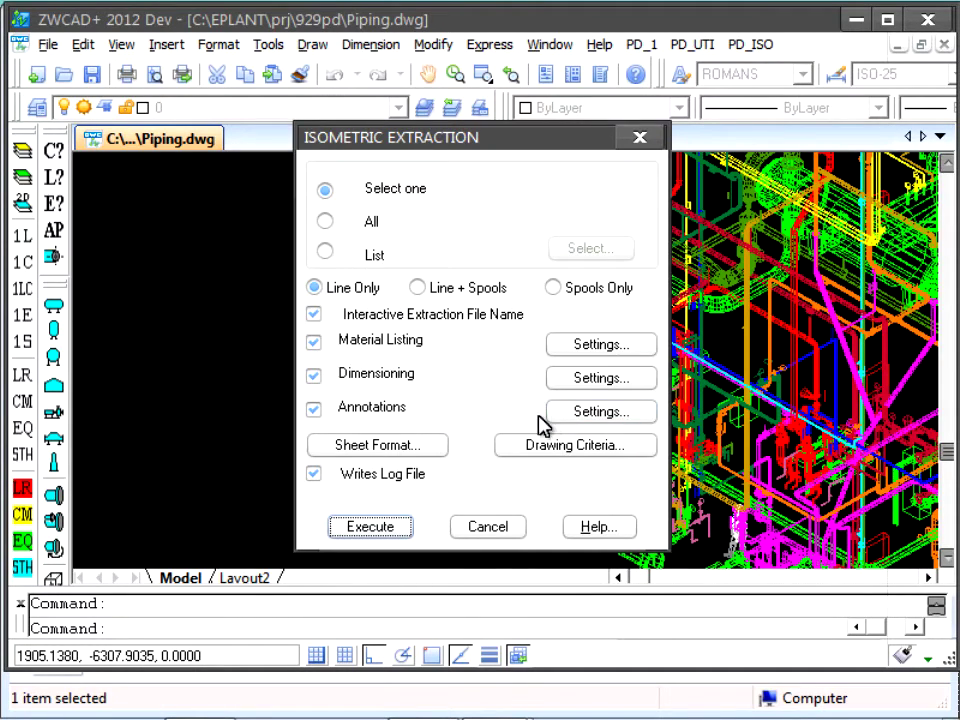
# - Examine the whole isometric sheet format, including the available header and sheet format blocks and the North Block options, discarding any changes
pyautogui.click(418, 450)
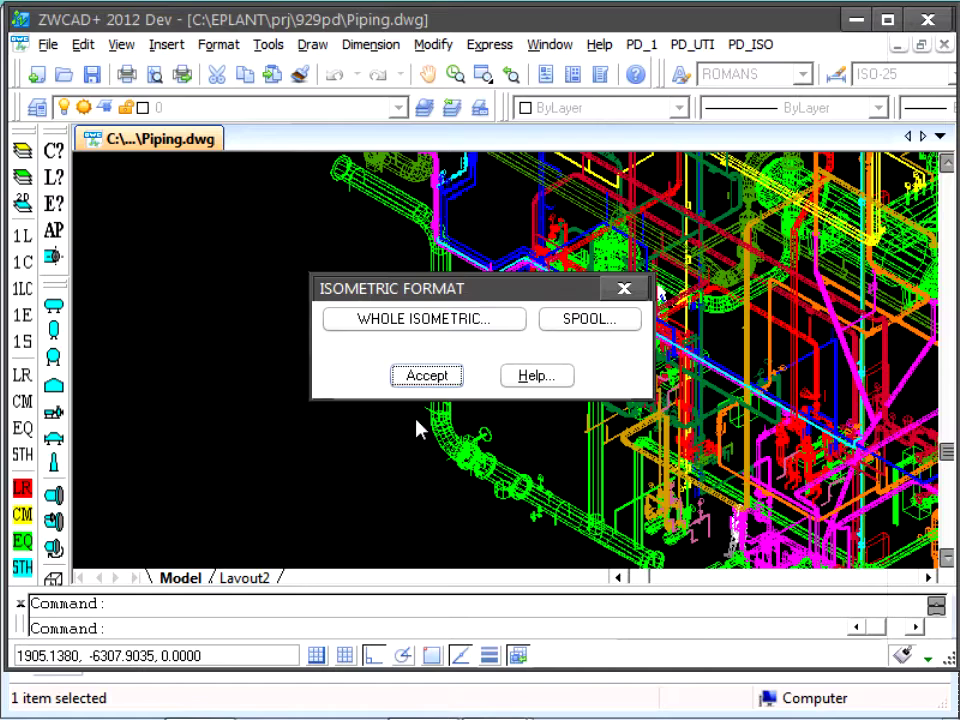
pyautogui.click(431, 320)
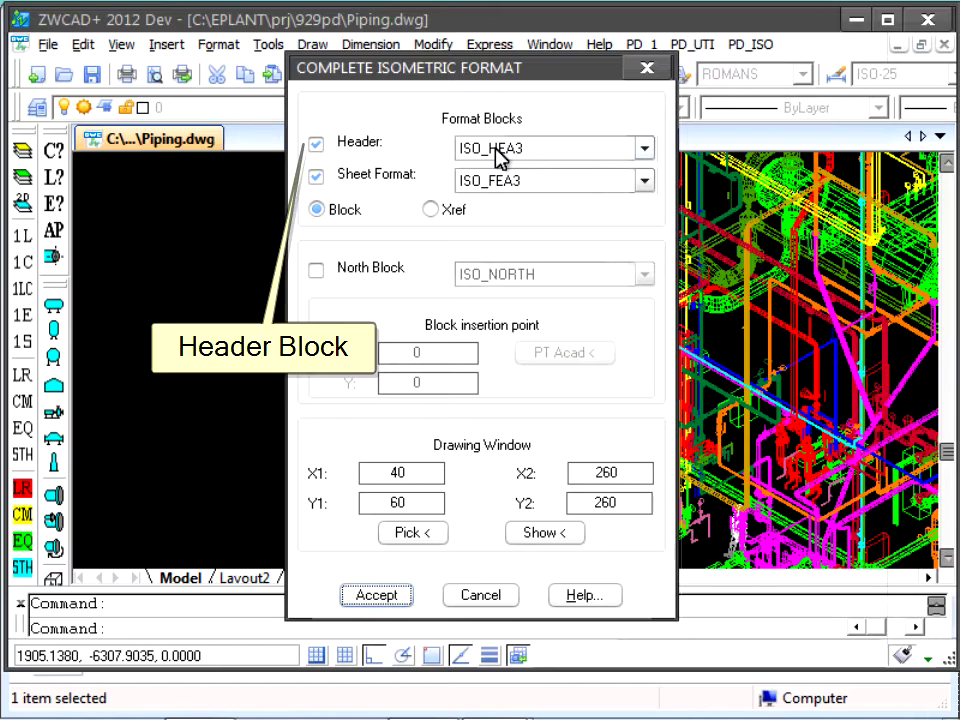
pyautogui.click(643, 149)
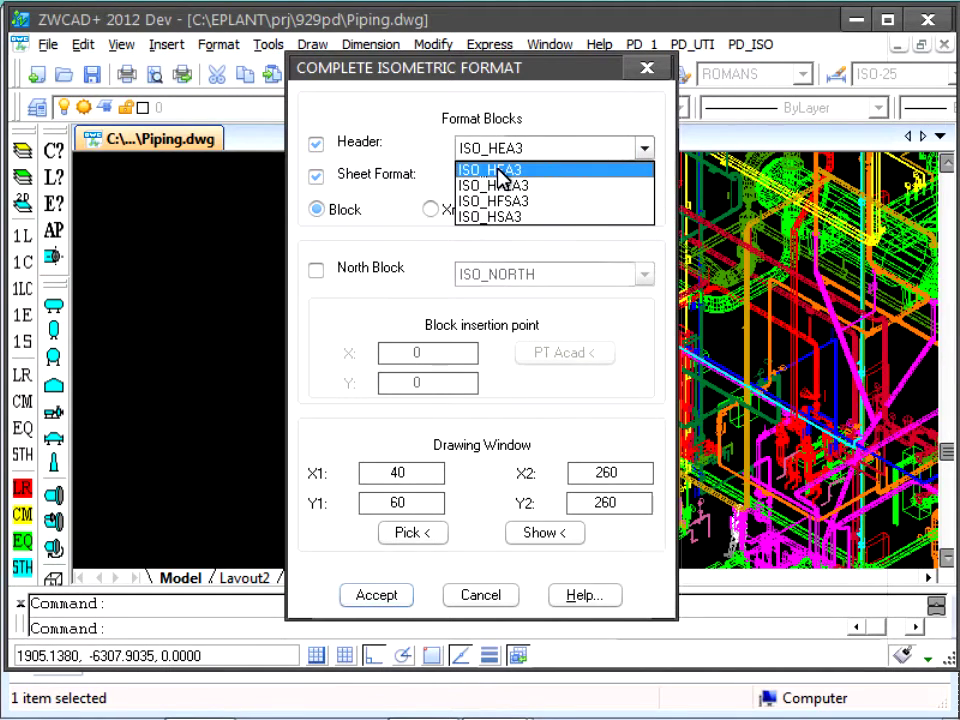
pyautogui.click(558, 122)
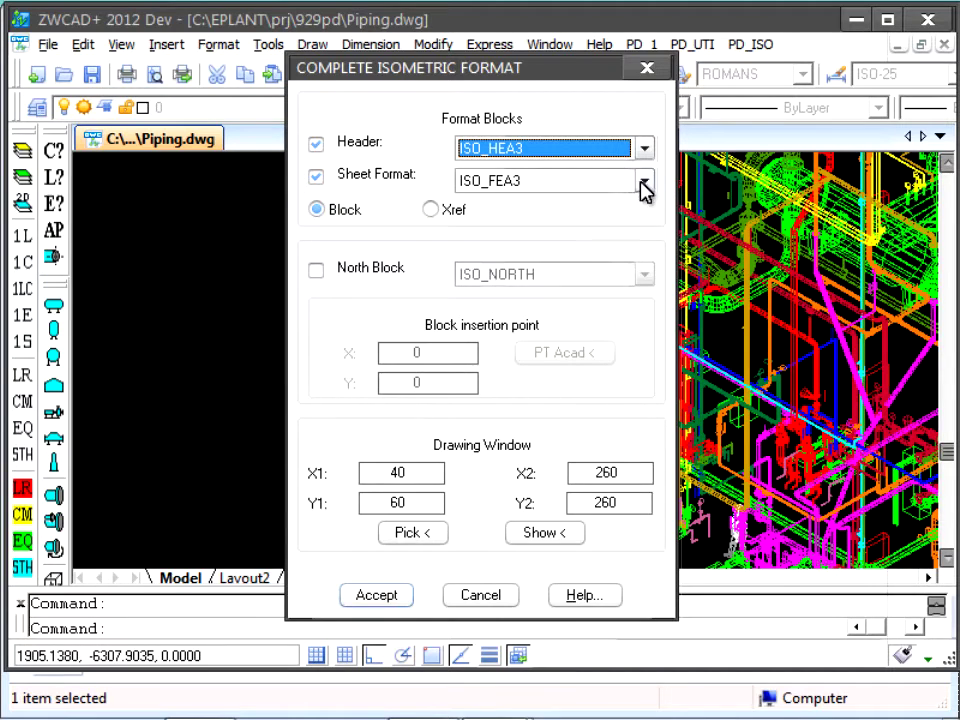
pyautogui.click(644, 182)
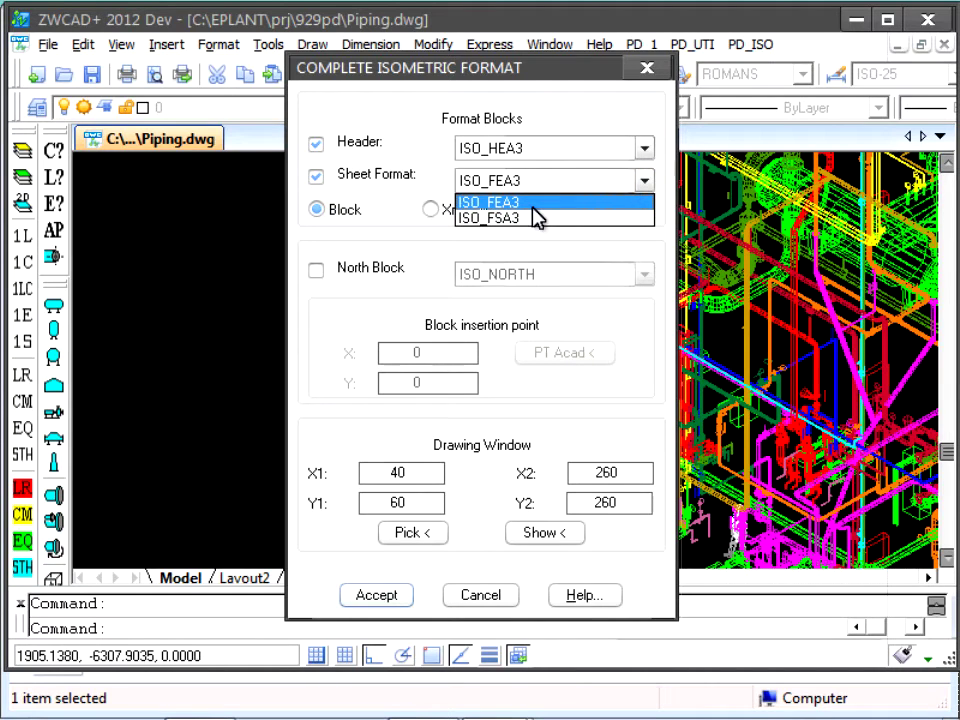
pyautogui.click(387, 300)
pyautogui.click(316, 270)
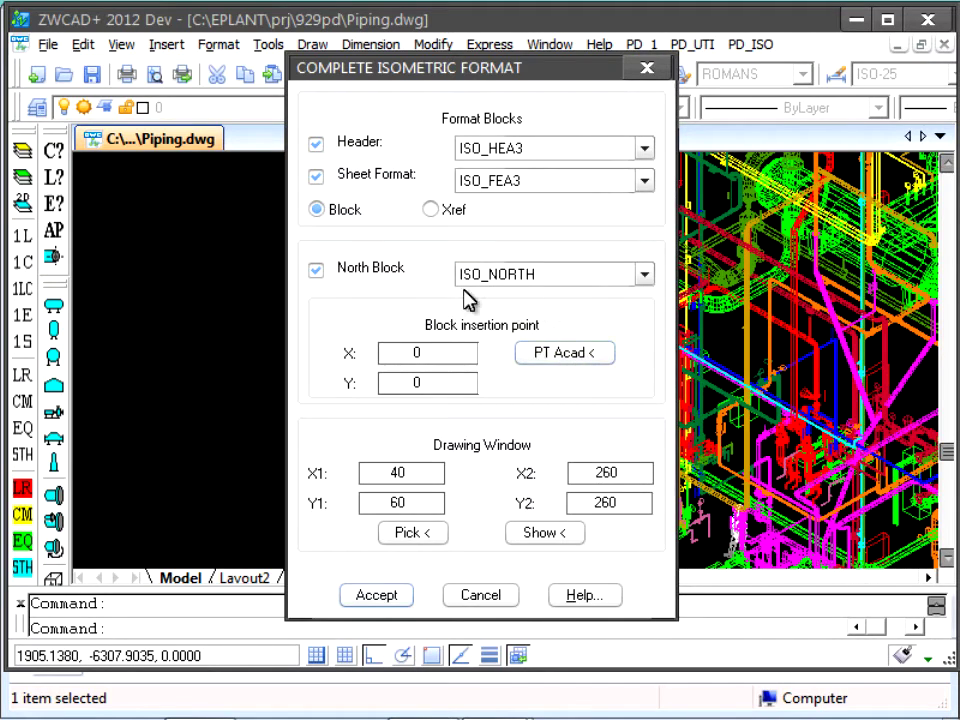
pyautogui.click(318, 272)
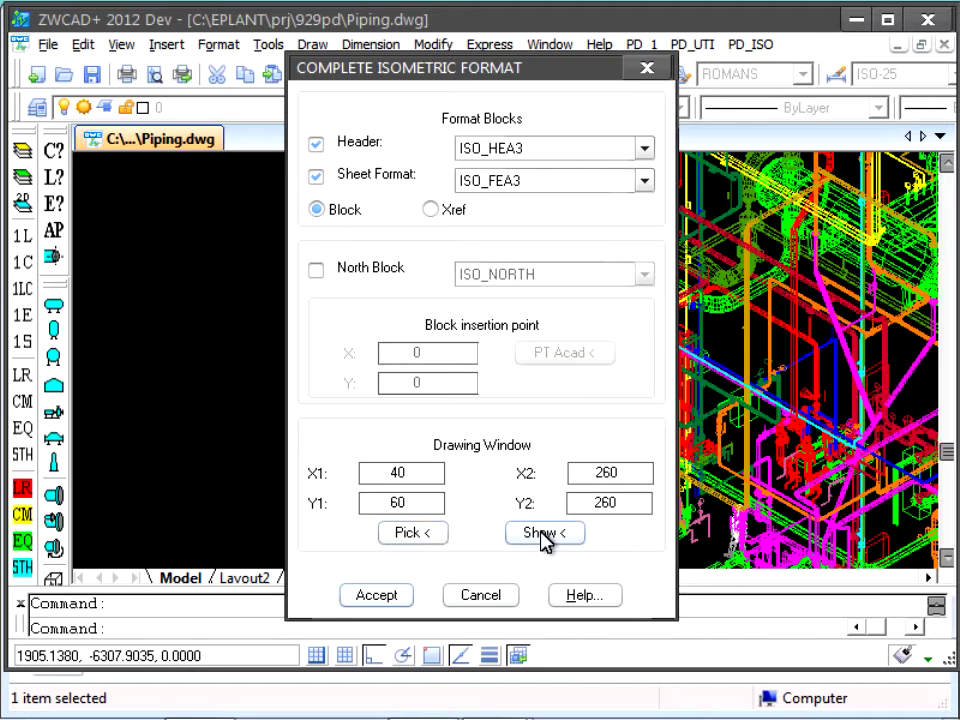
pyautogui.click(482, 596)
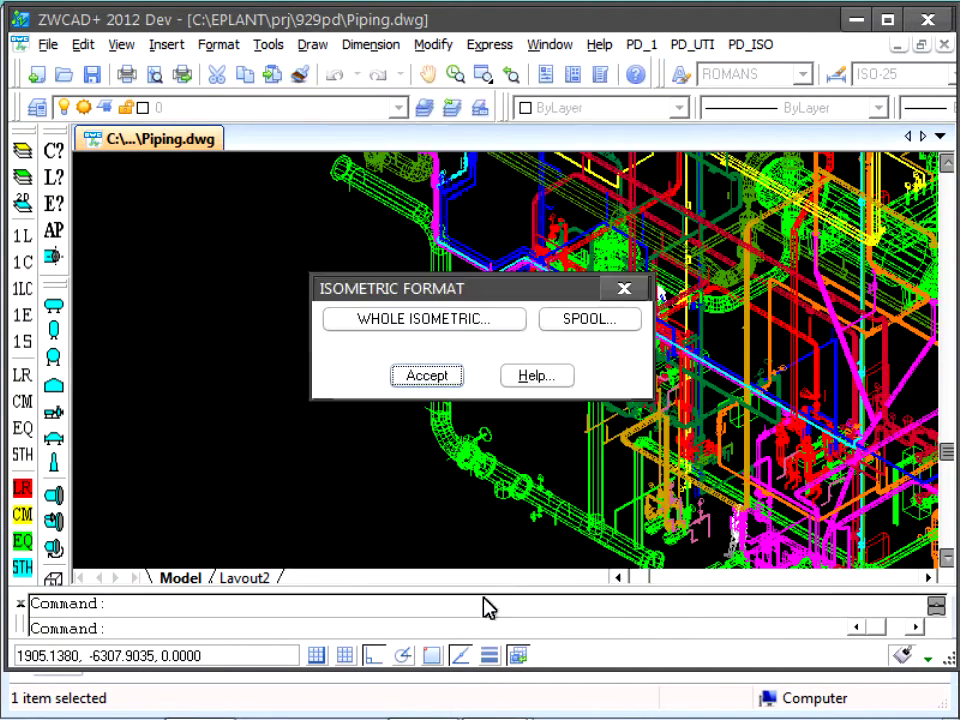
pyautogui.click(436, 380)
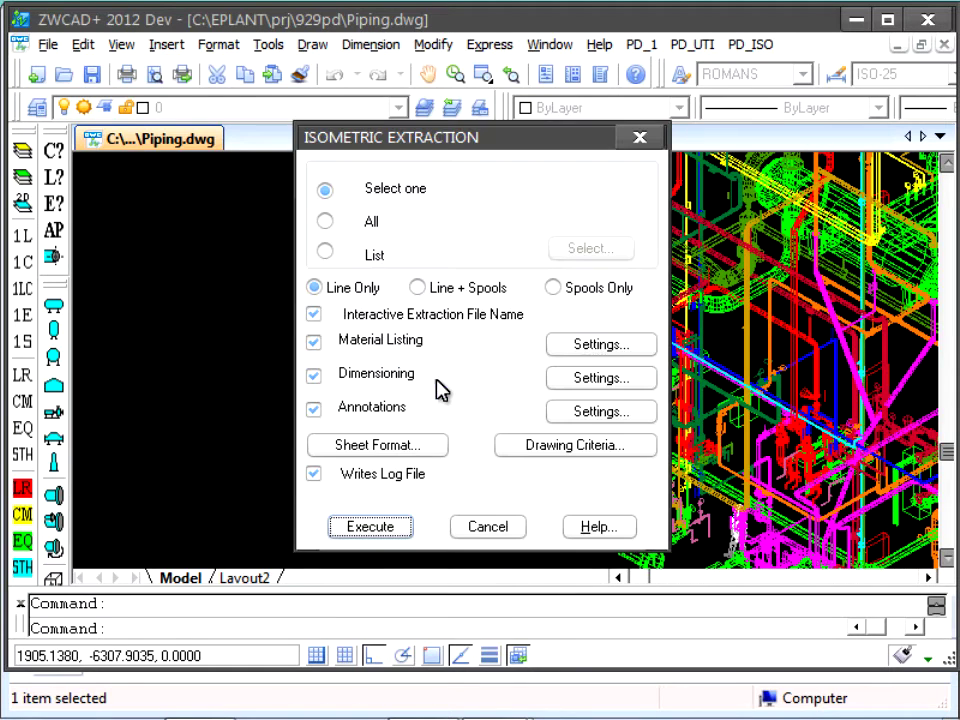
# - Review the isometric drawing criteria, including pipe lengths, layer colors and sheet cutting, and close the extraction without running it
pyautogui.click(507, 450)
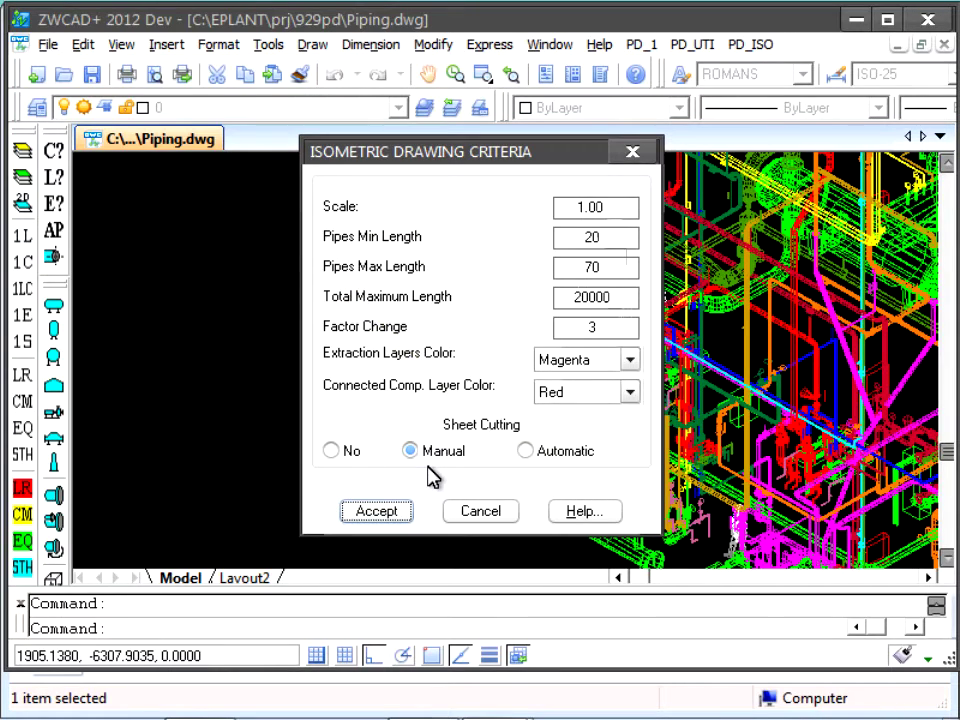
pyautogui.click(485, 512)
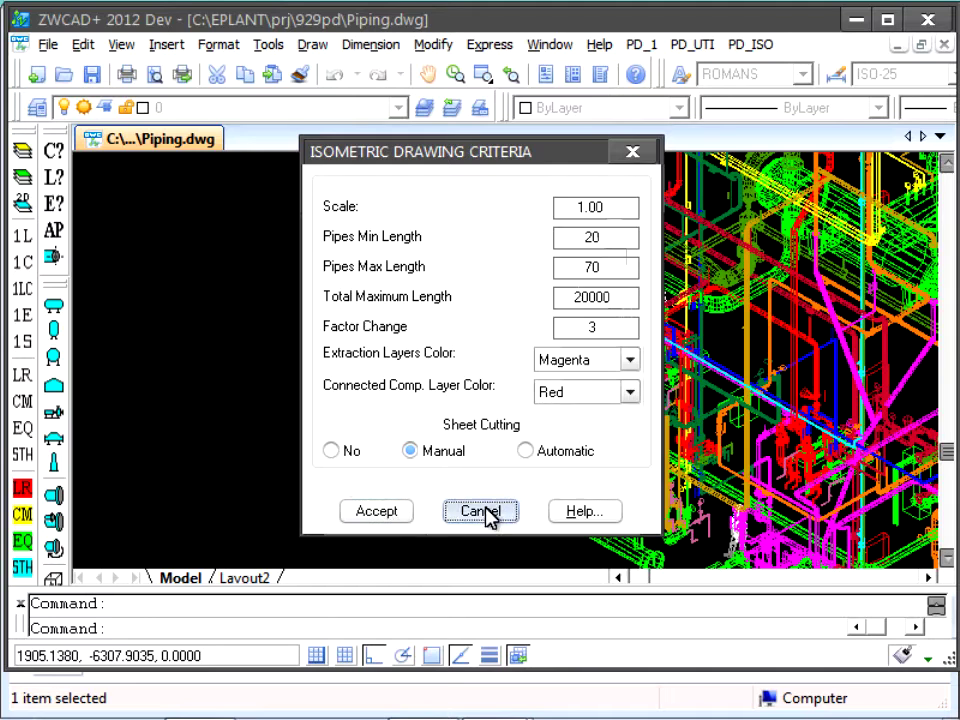
pyautogui.click(493, 530)
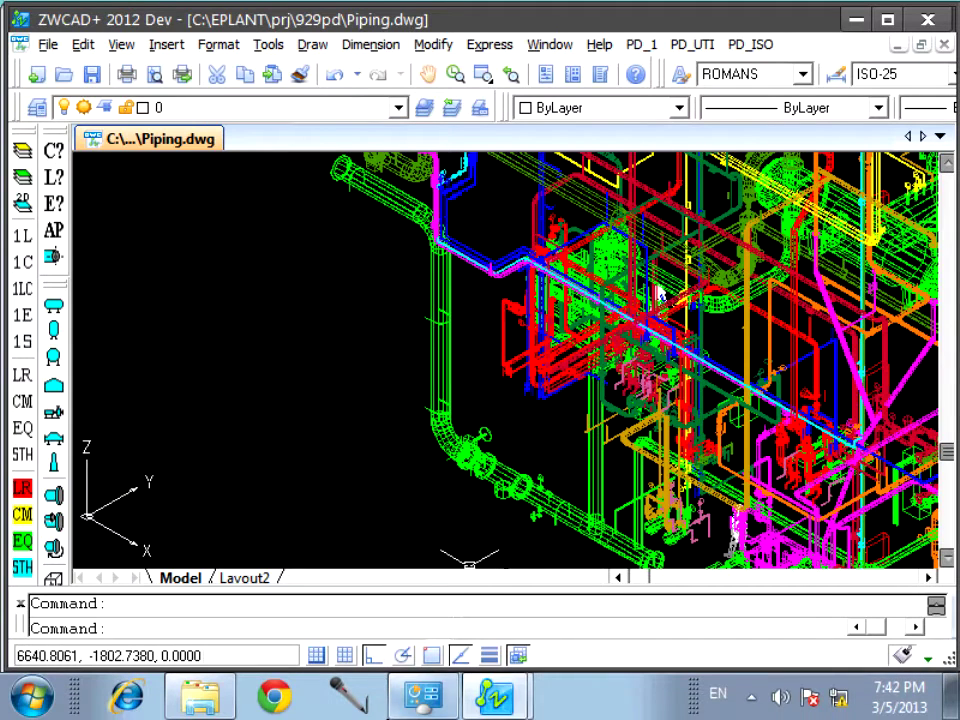
# - Switch to the 20_A661-C01-WS-05-1.dwg drawing and show the whole isometric format's drawing window on the sheet
pyautogui.moveTo(495, 695)
pyautogui.click(508, 645)
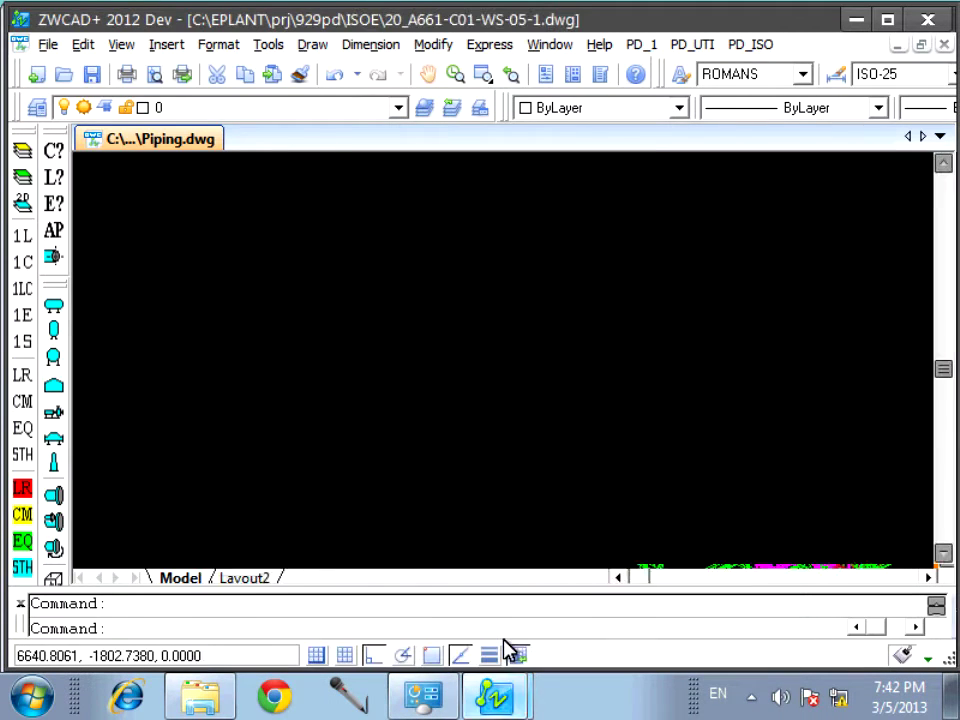
pyautogui.click(643, 46)
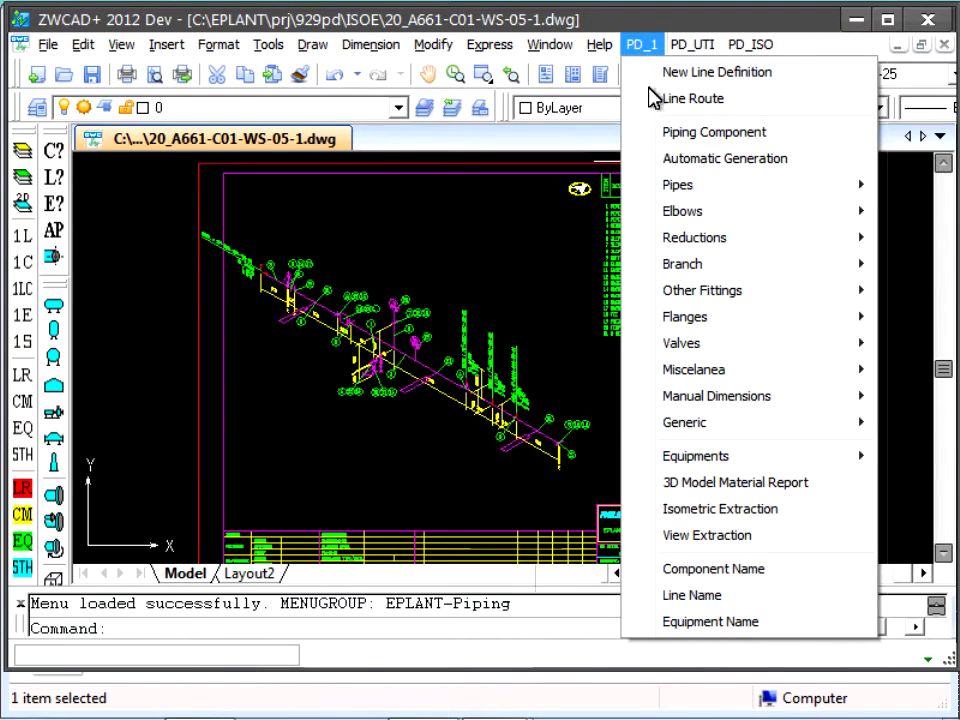
pyautogui.click(694, 510)
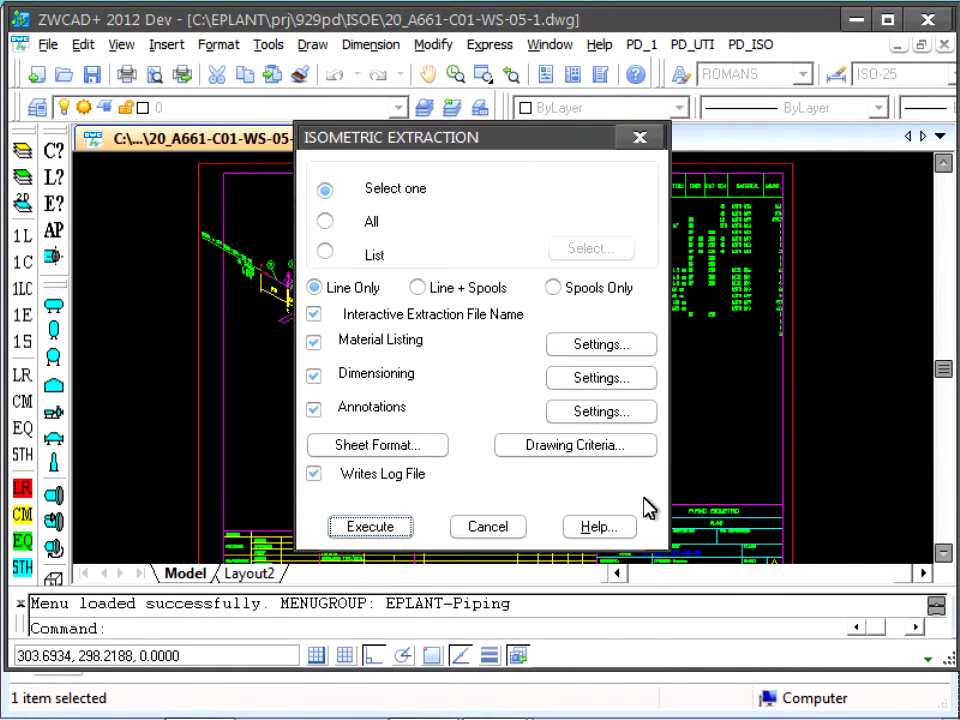
pyautogui.click(422, 450)
pyautogui.click(454, 320)
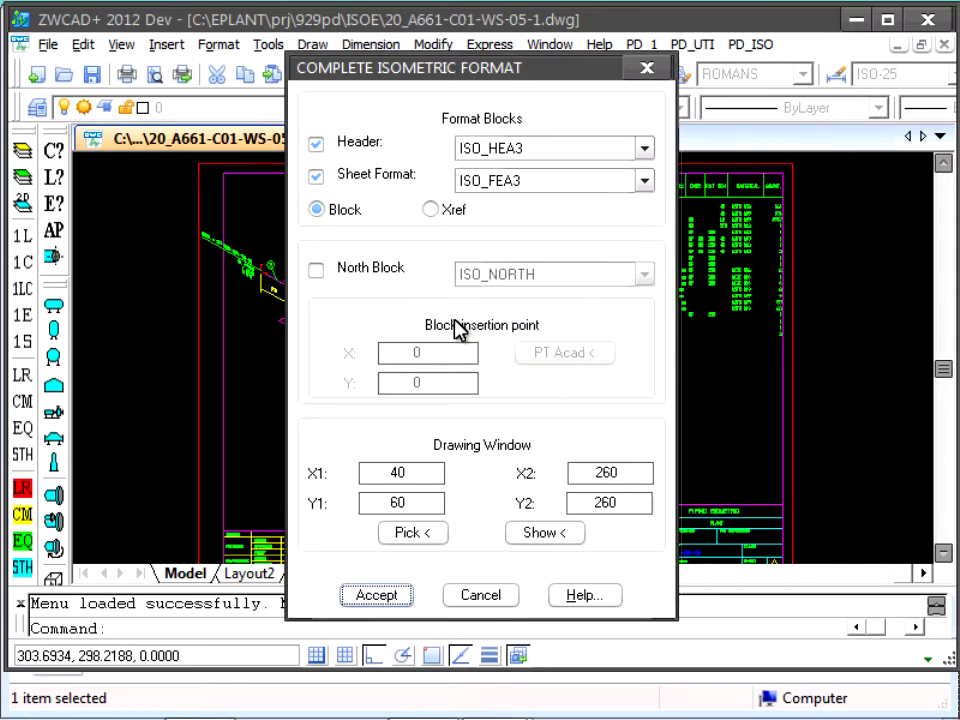
pyautogui.click(531, 533)
pyautogui.moveTo(506, 72)
pyautogui.mouseDown()
pyautogui.moveTo(846, 60)
pyautogui.moveTo(828, 58)
pyautogui.mouseUp()
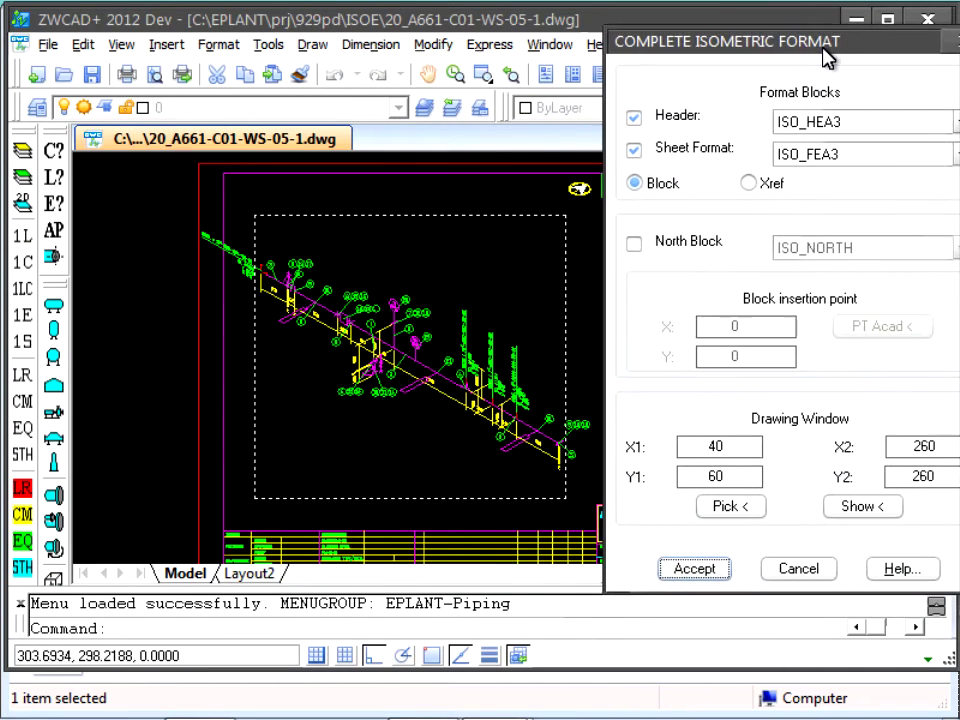
# - Try a larger drawing window from about X1 30, Y1 48 to X2 268, Y2 269, discarding it and closing the extraction
pyautogui.click(729, 508)
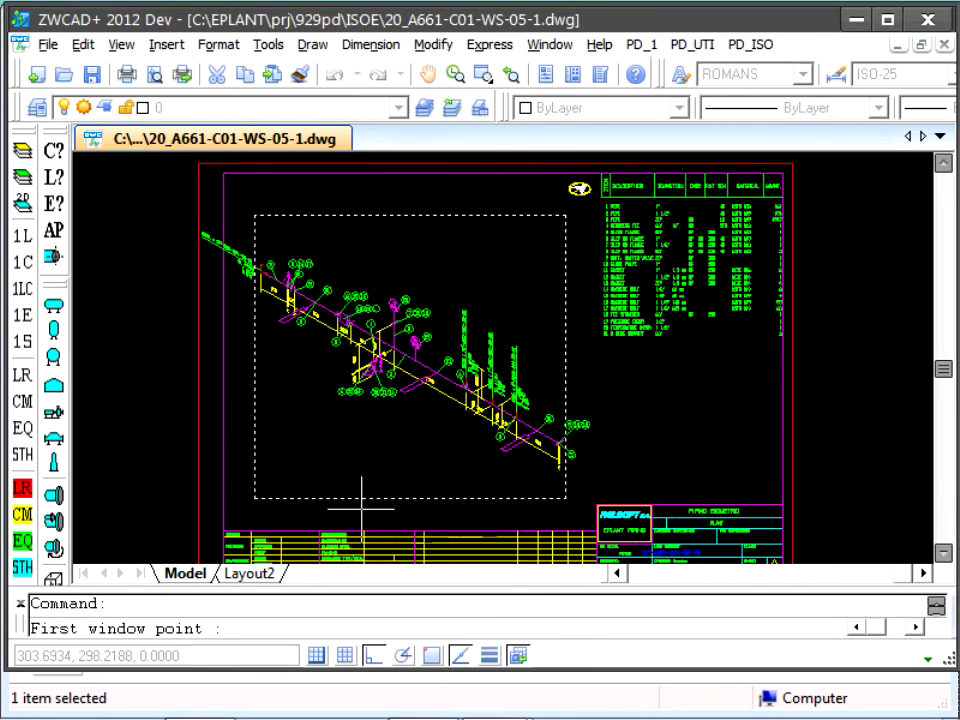
pyautogui.click(240, 516)
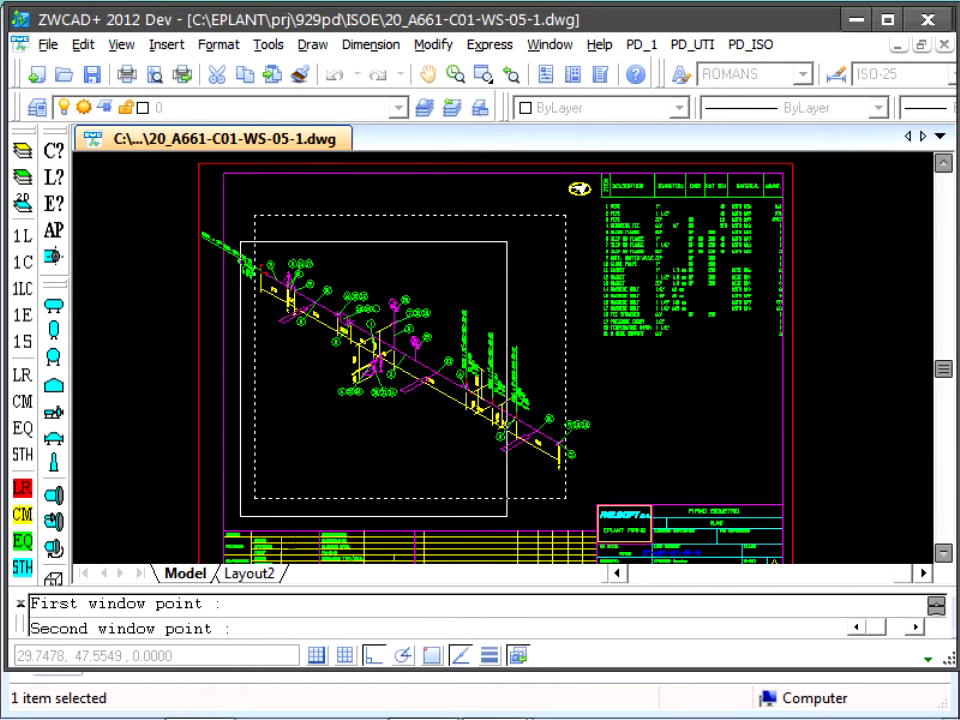
pyautogui.click(578, 207)
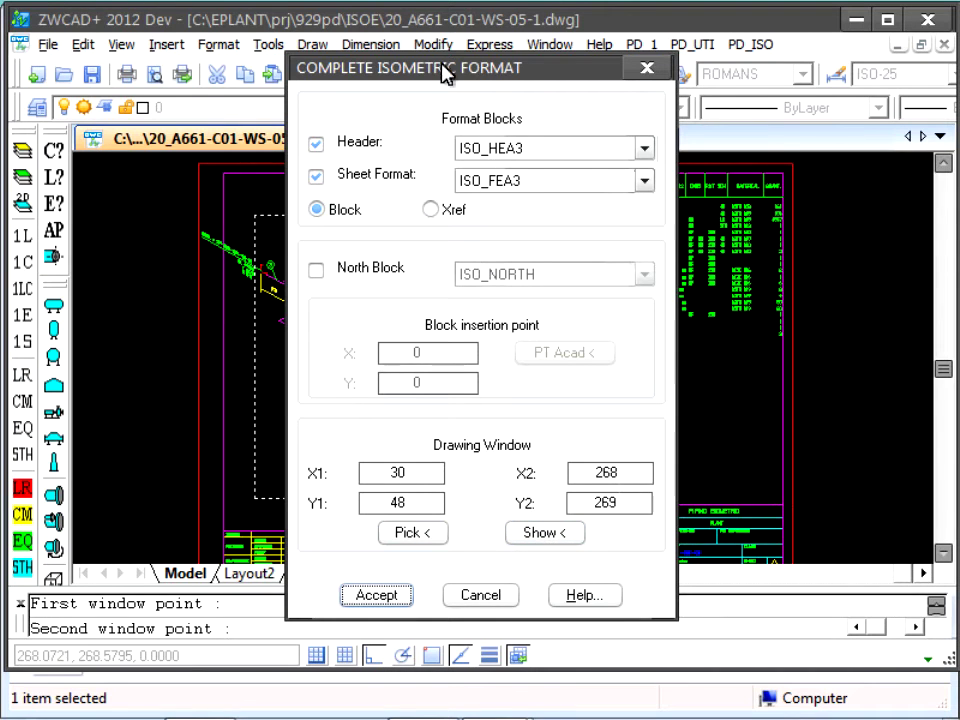
pyautogui.moveTo(446, 71)
pyautogui.mouseDown()
pyautogui.moveTo(561, 71)
pyautogui.moveTo(765, 101)
pyautogui.moveTo(779, 77)
pyautogui.moveTo(759, 68)
pyautogui.mouseUp()
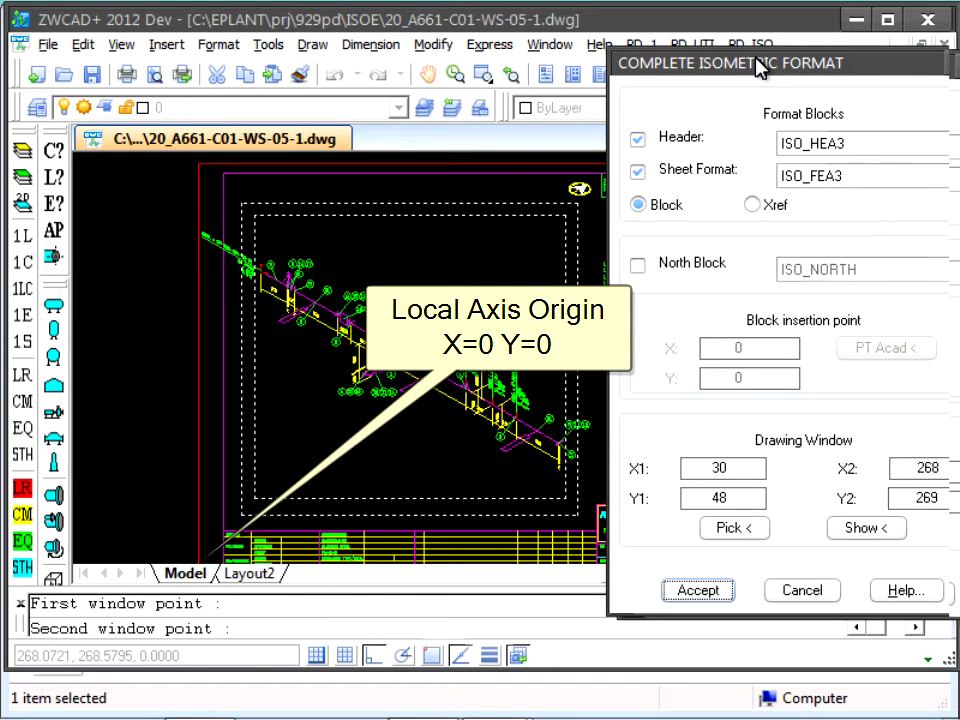
pyautogui.moveTo(760, 67); pyautogui.dragTo(522, 20)
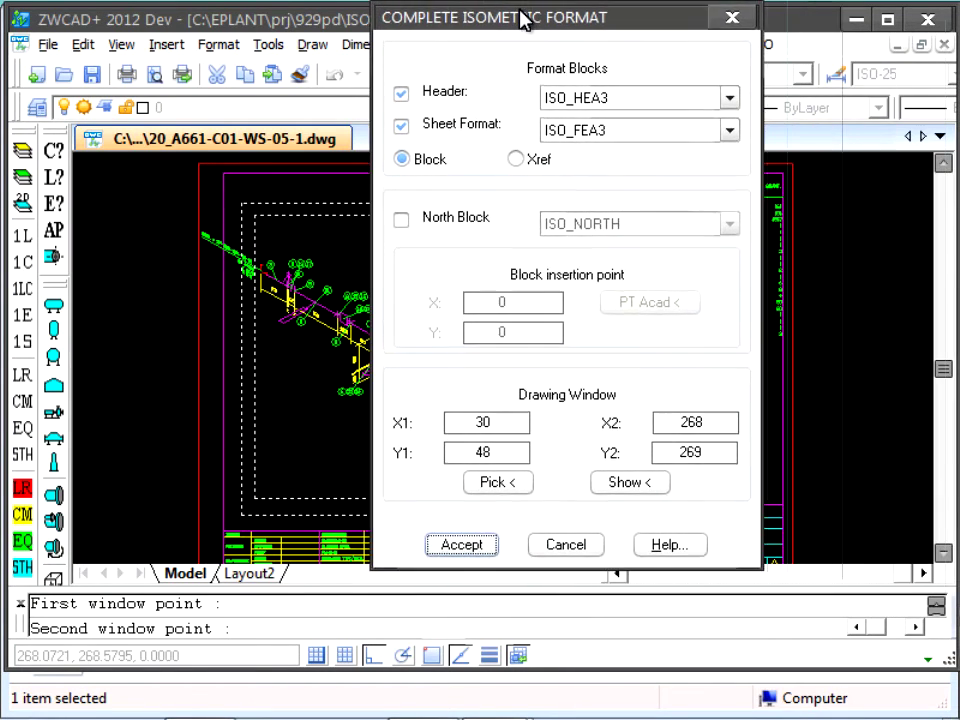
pyautogui.click(556, 556)
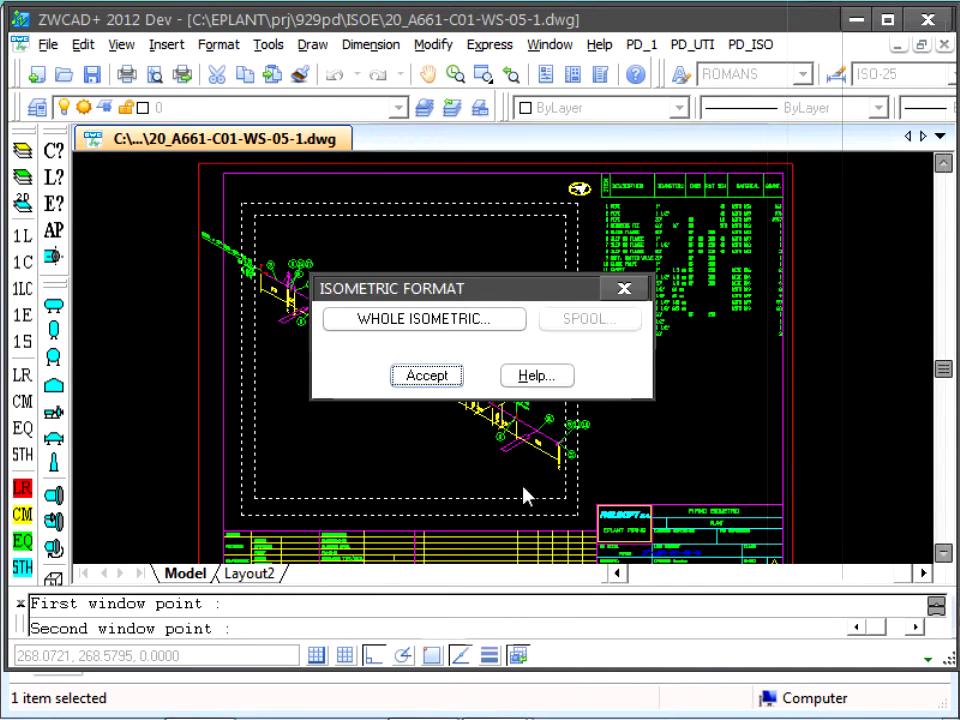
pyautogui.click(454, 381)
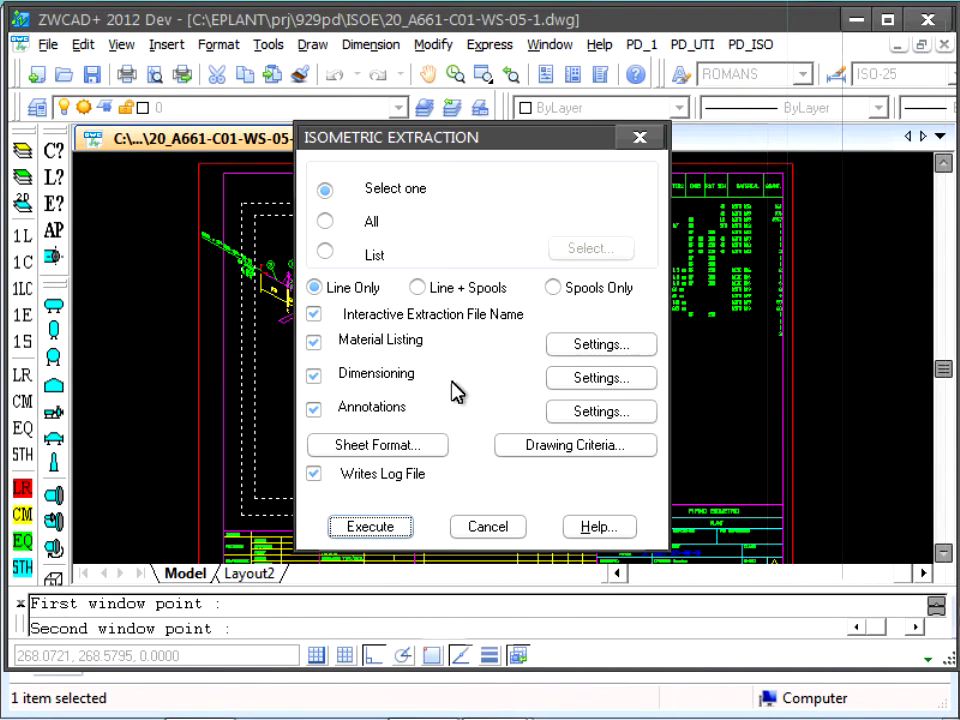
pyautogui.click(487, 527)
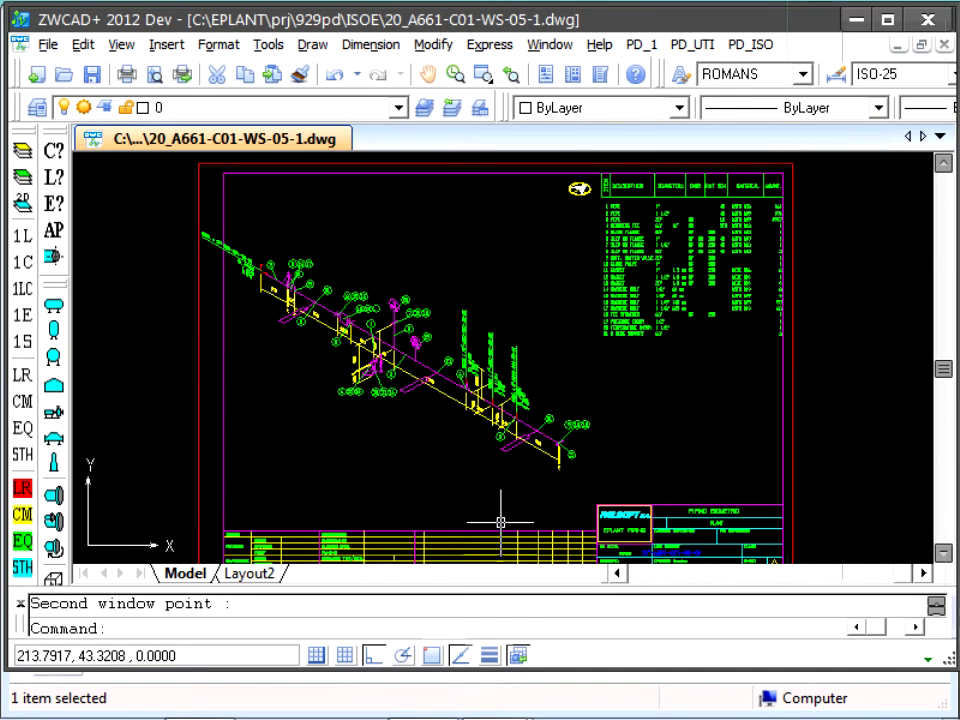